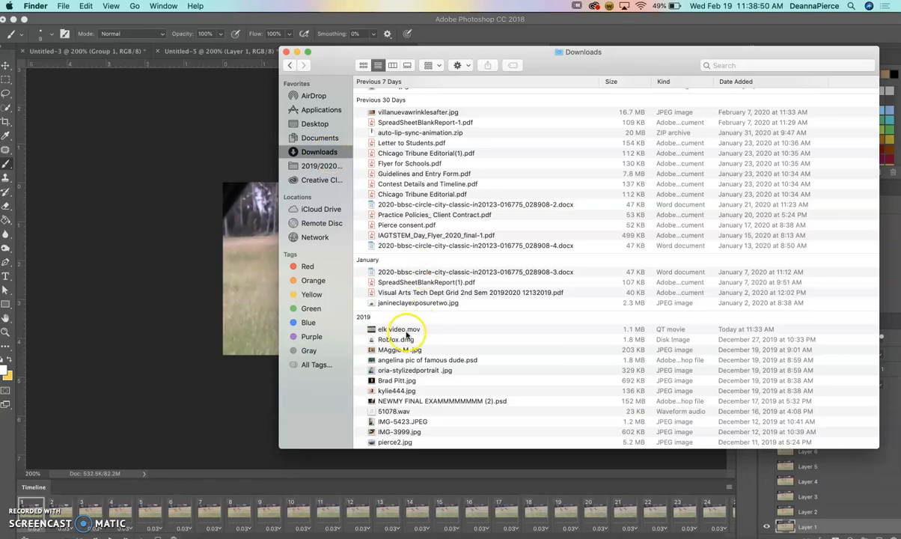
# Open elk video.mov from the Downloads folder in QuickTime Player
pyautogui.click(398, 331)
pyautogui.doubleClick(398, 330)
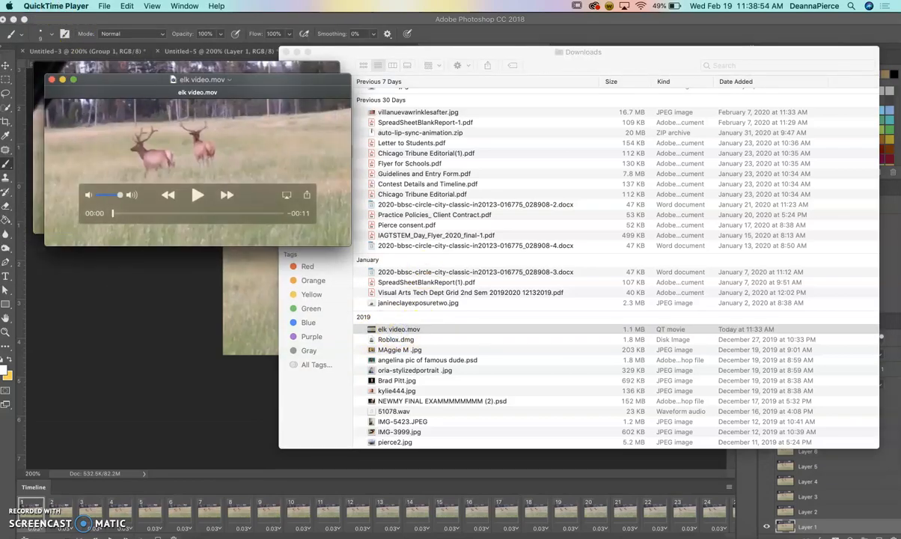
pyautogui.moveTo(130, 86); pyautogui.dragTo(130, 86)
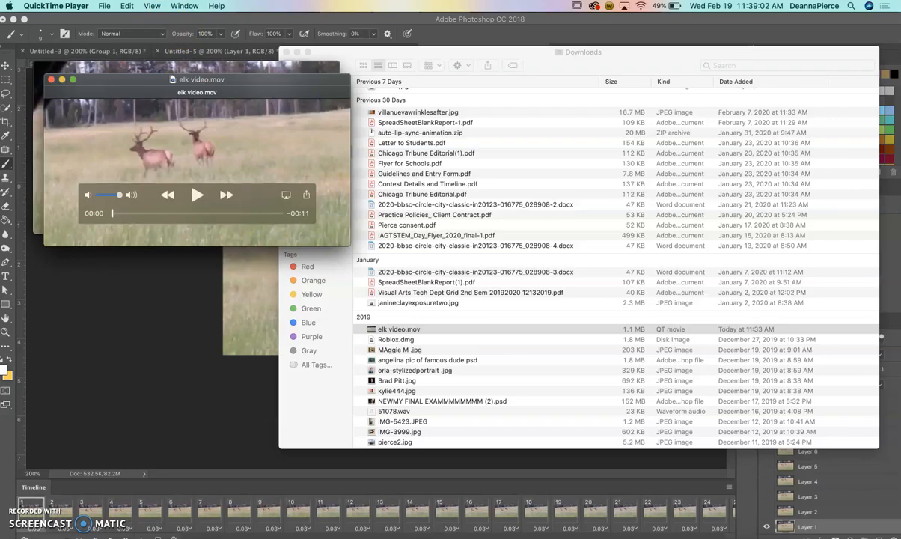
# Trim the elk video to a middle section about 5 seconds long, cutting off its beginning and end
pyautogui.click(127, 6)
pyautogui.click(148, 196)
pyautogui.click(107, 212)
pyautogui.moveTo(107, 212); pyautogui.dragTo(156, 213)
pyautogui.click(281, 212)
pyautogui.moveTo(282, 213); pyautogui.dragTo(246, 214)
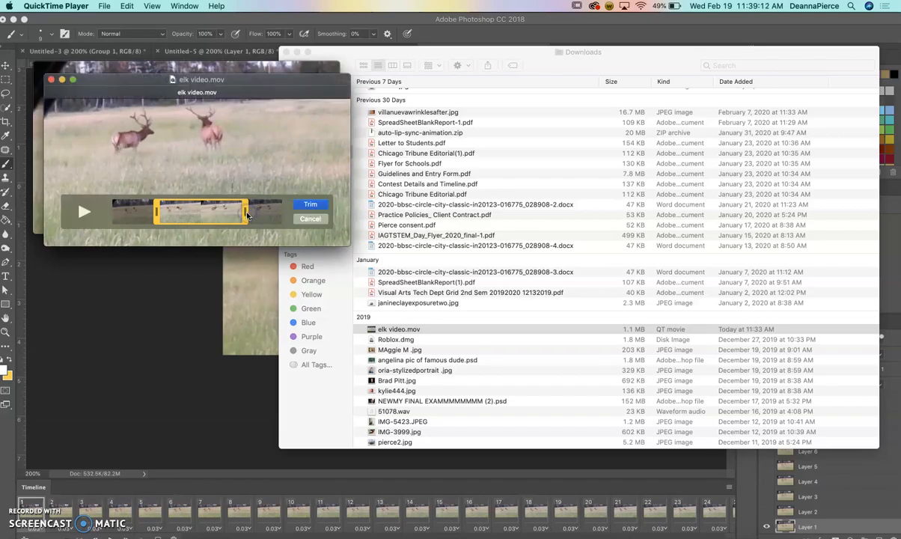
pyautogui.click(320, 206)
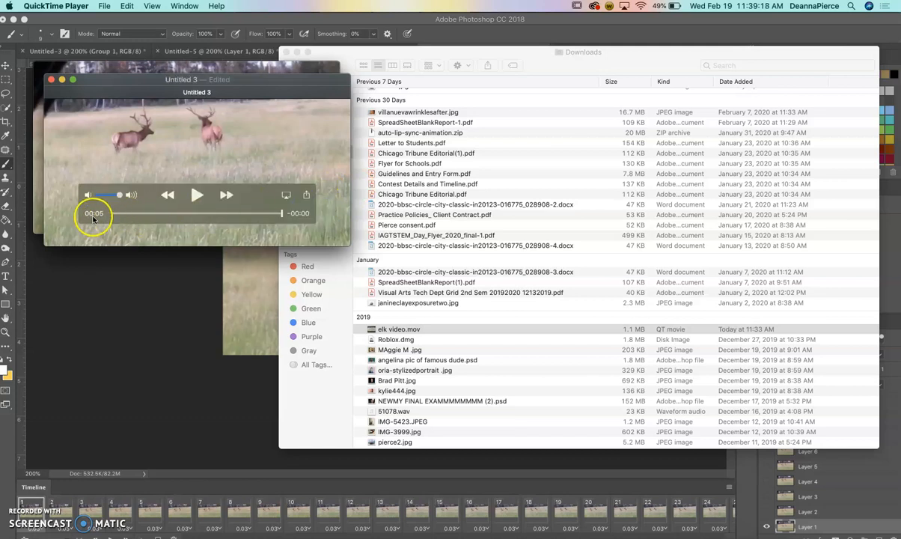
# Save the trimmed clip as video.mov in the 15. scribble animation folder
pyautogui.click(68, 6)
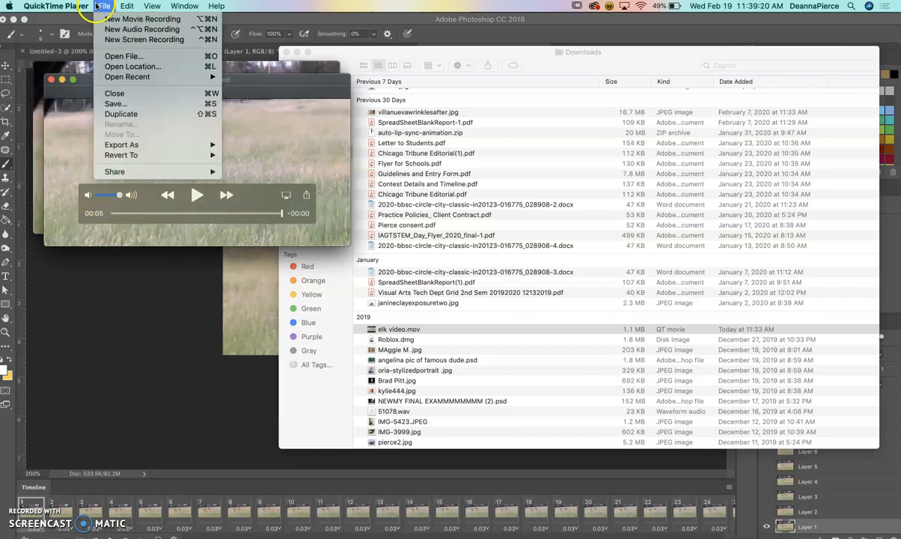
pyautogui.click(124, 105)
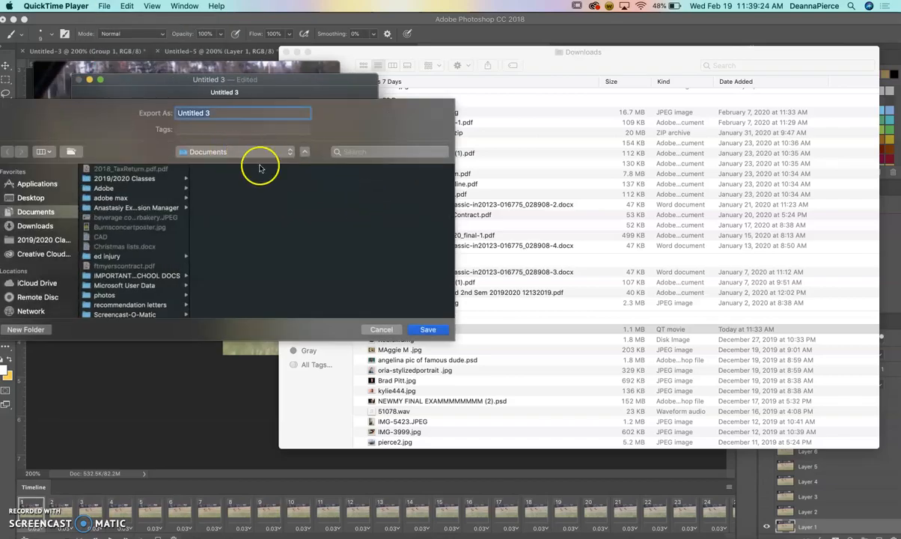
pyautogui.click(375, 332)
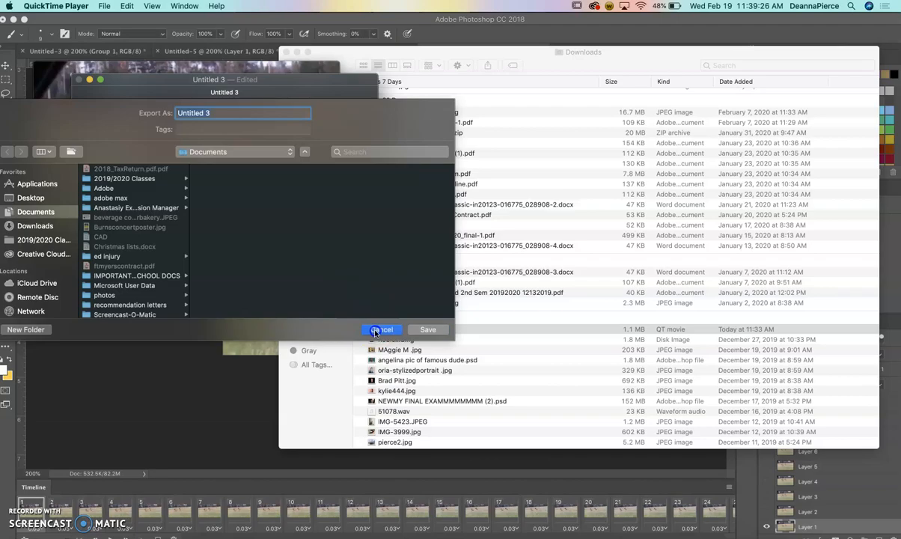
pyautogui.click(251, 153)
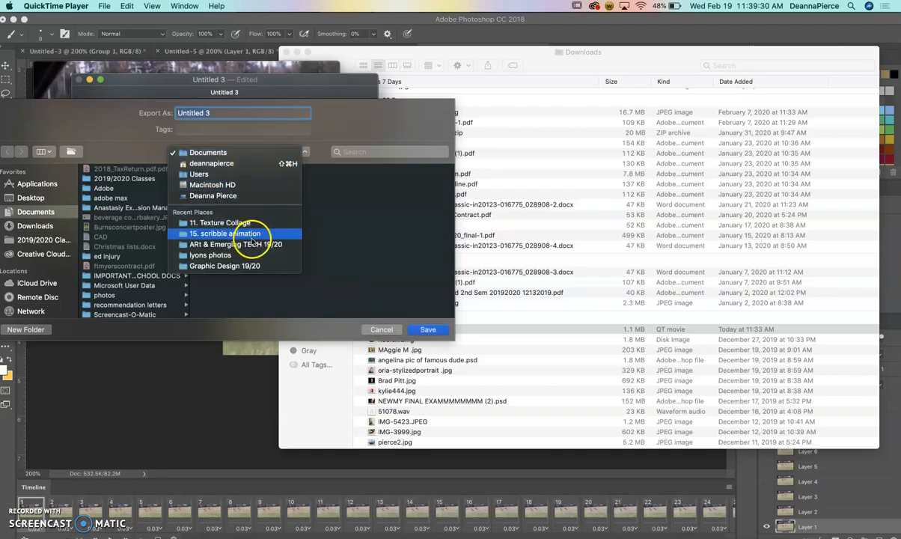
pyautogui.click(253, 234)
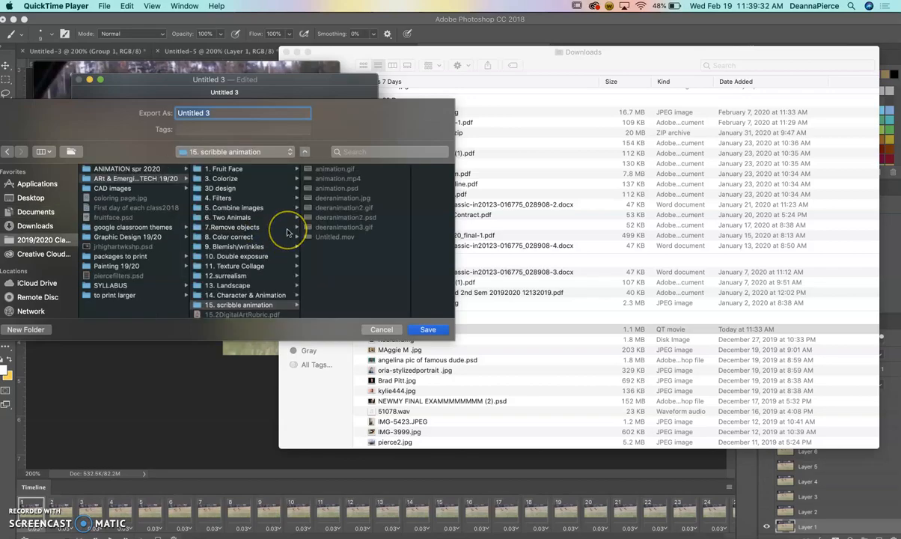
pyautogui.click(431, 331)
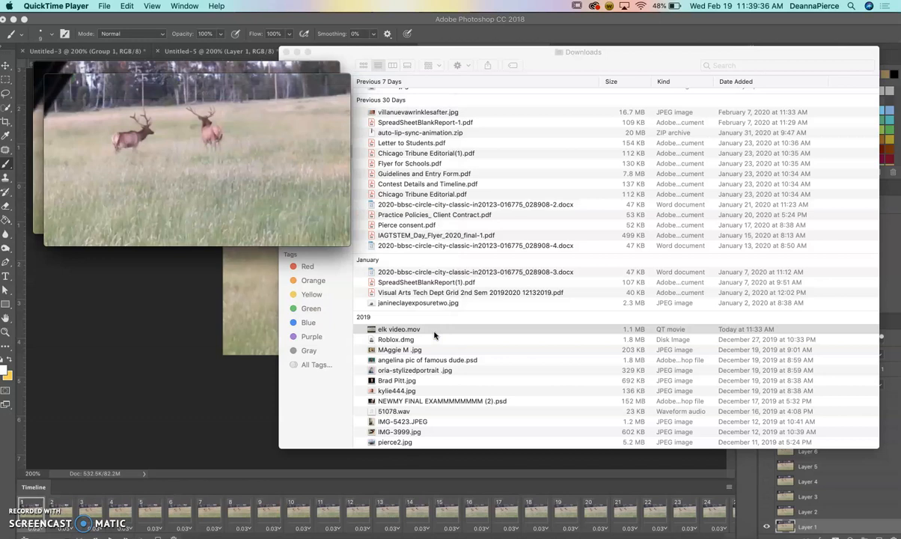
# Switch to Photoshop and import video.mov as video frames to layers, from beginning to end, limited to every 2 frames
pyautogui.click(175, 359)
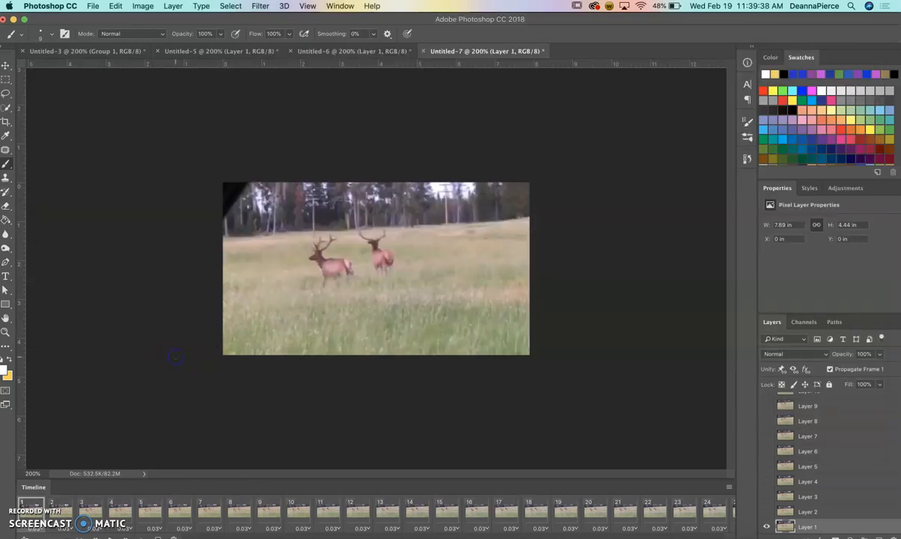
pyautogui.click(92, 6)
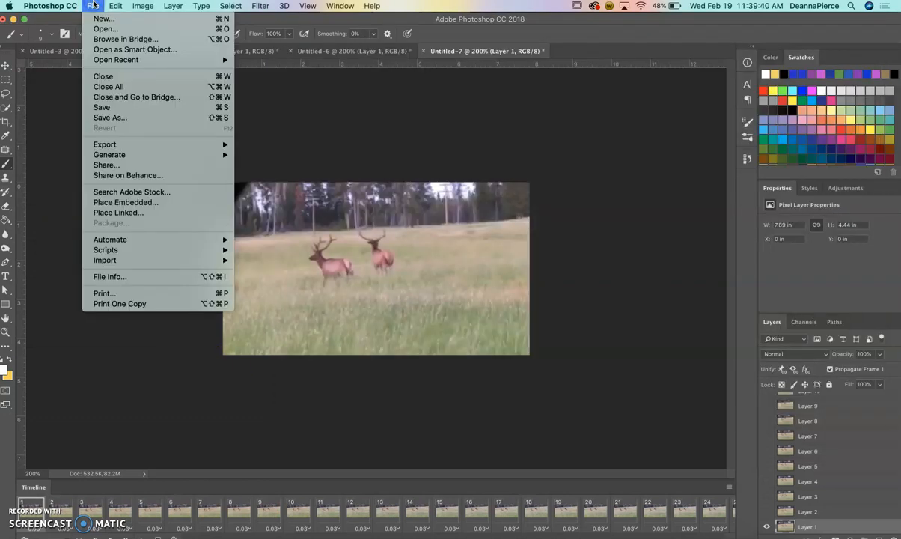
pyautogui.moveTo(124, 259)
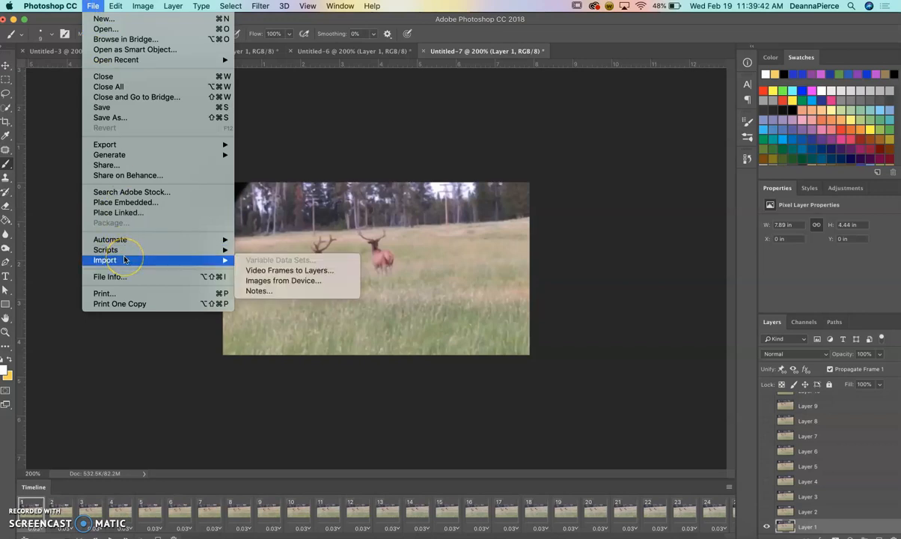
pyautogui.click(247, 272)
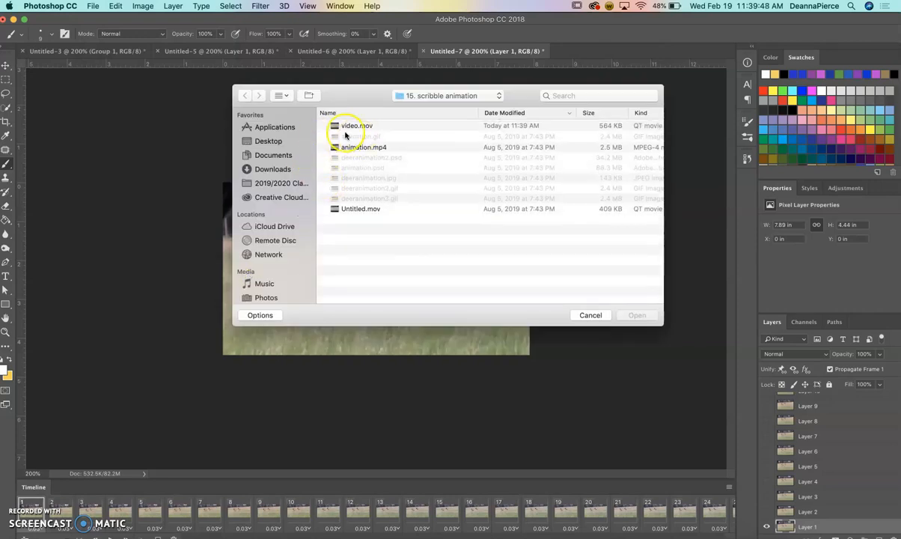
pyautogui.click(355, 127)
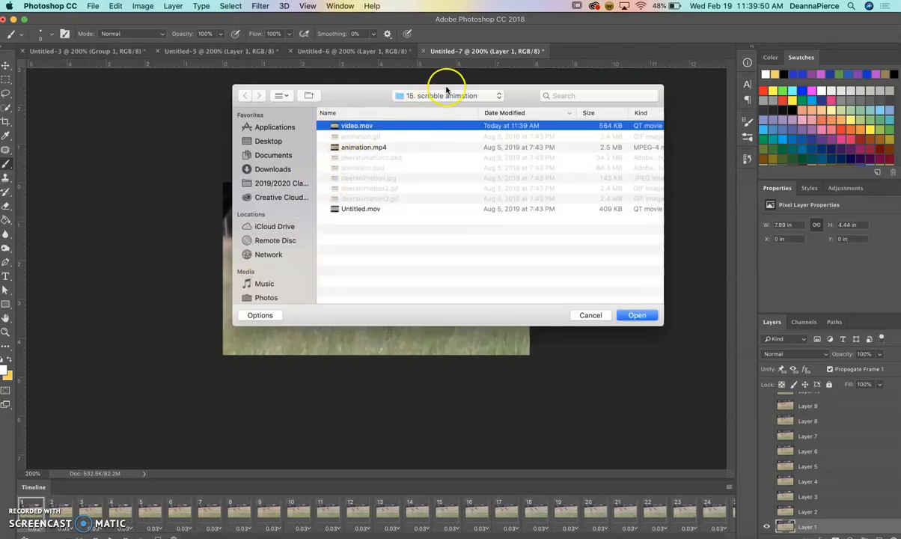
pyautogui.click(645, 317)
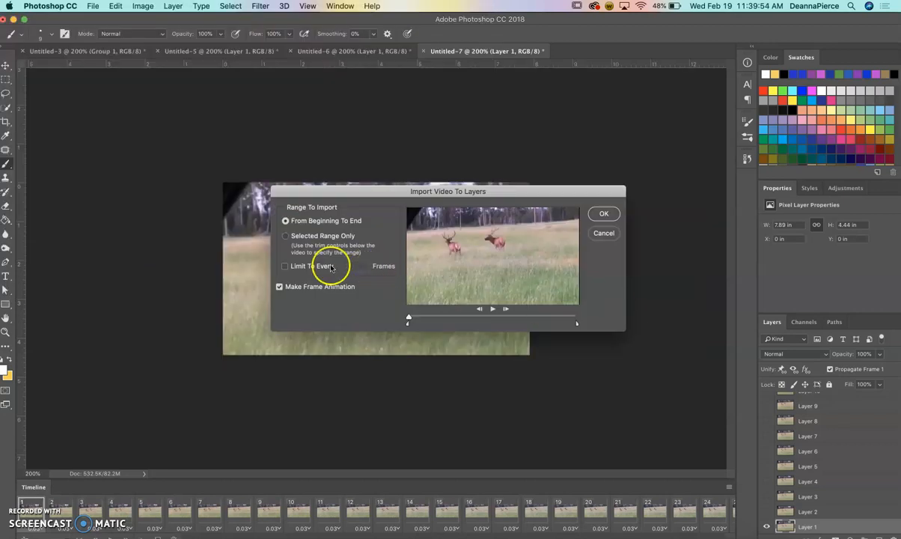
pyautogui.click(284, 266)
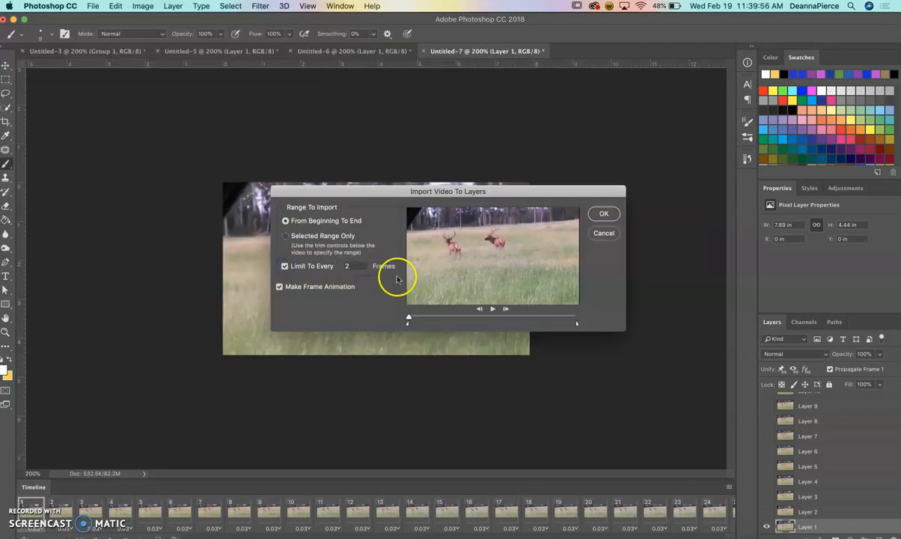
pyautogui.click(604, 214)
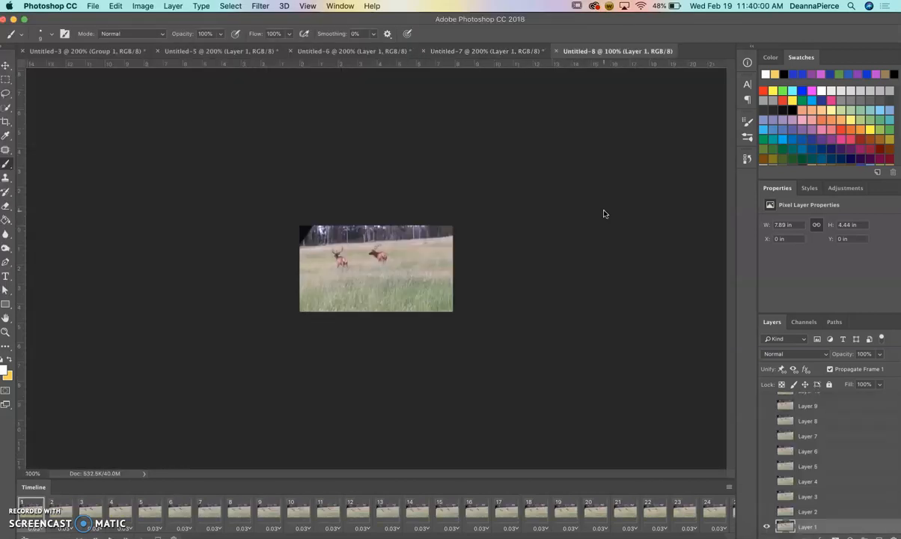
# Select all the imported layers from Layer 1 to Layer 77 and group them
pyautogui.scroll(15, 823, 515)
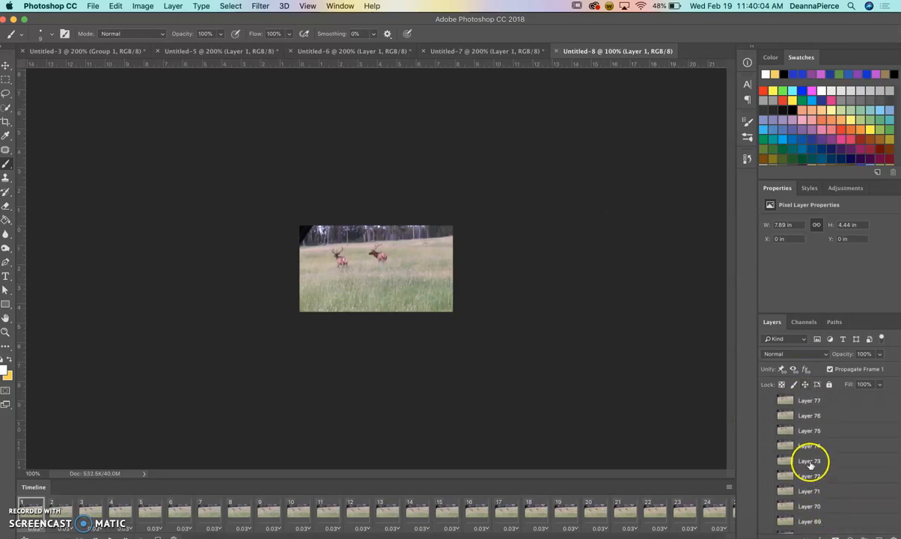
pyautogui.click(601, 23)
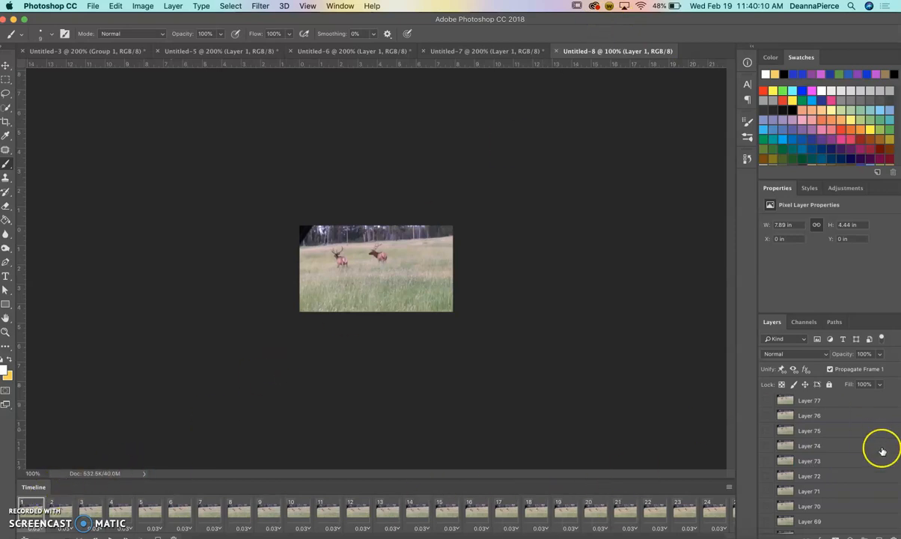
pyautogui.scroll(-15, 884, 434)
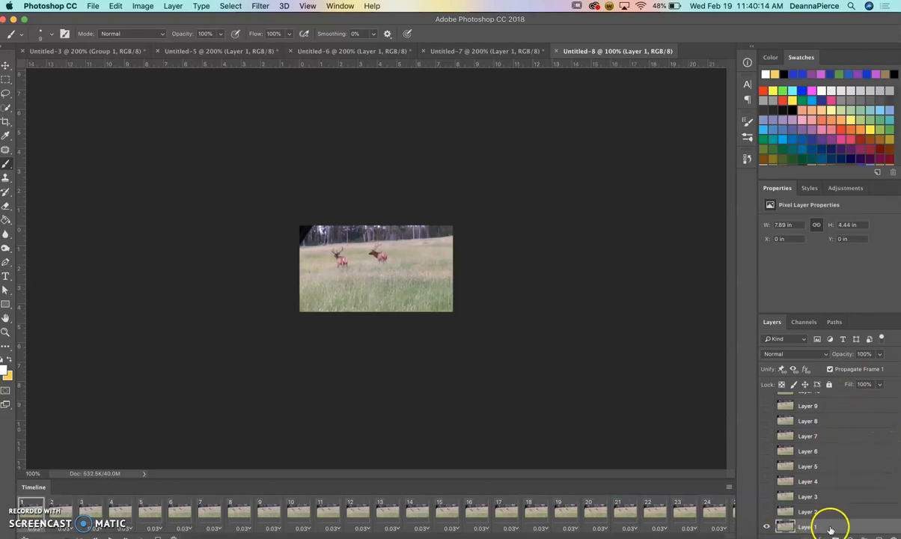
pyautogui.scroll(15, 845, 483)
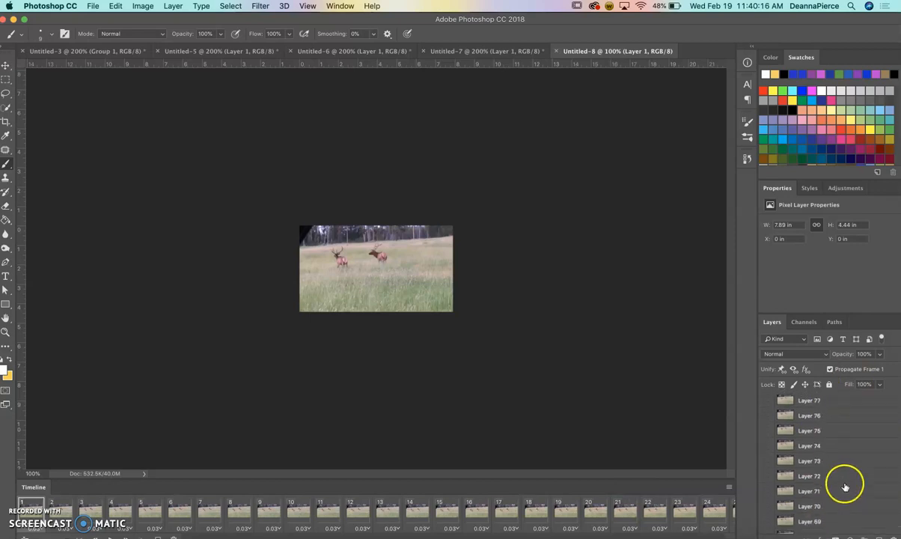
pyautogui.keyDown('shift'); pyautogui.click(810, 403); pyautogui.keyUp('shift')
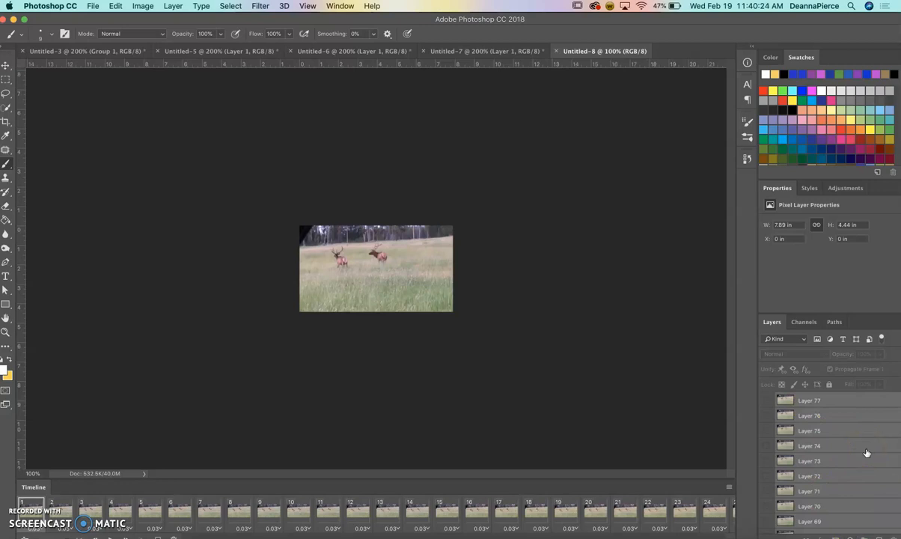
pyautogui.press('super+g')
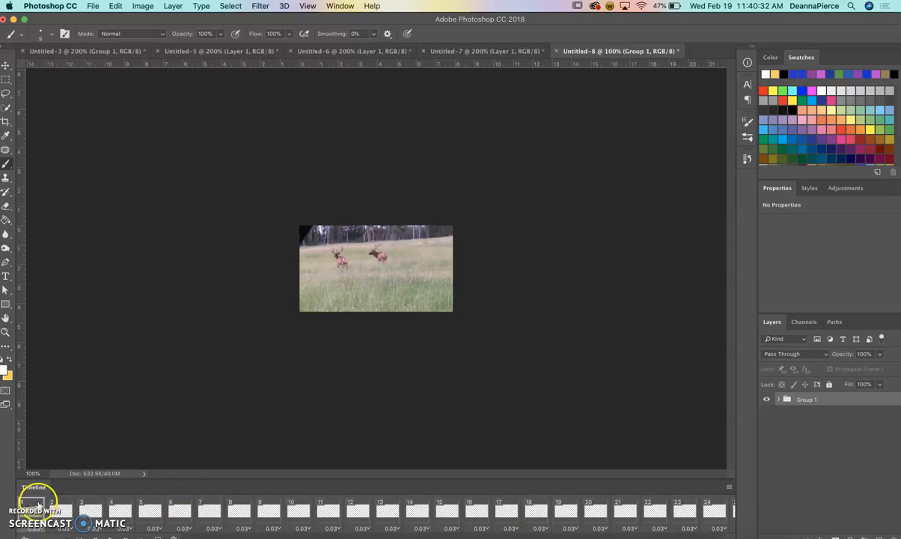
# Select animation frames 1 through 77 and switch Group 1's visibility off and back on for all of them
pyautogui.hscroll(10, 388, 513)
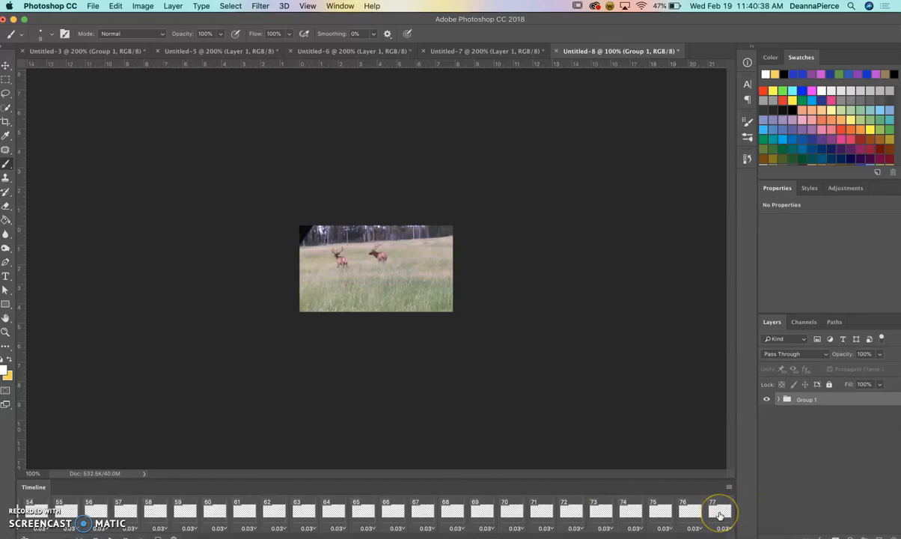
pyautogui.click(719, 513)
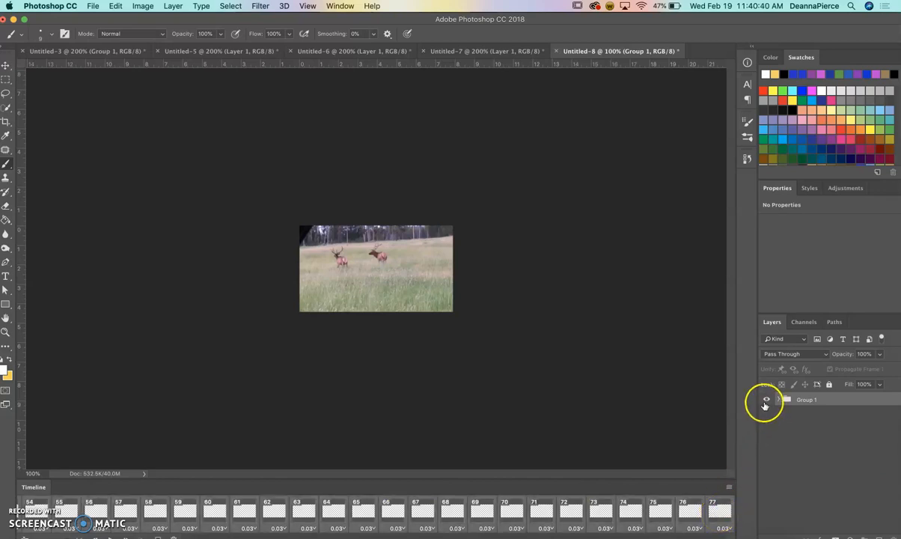
pyautogui.click(765, 400)
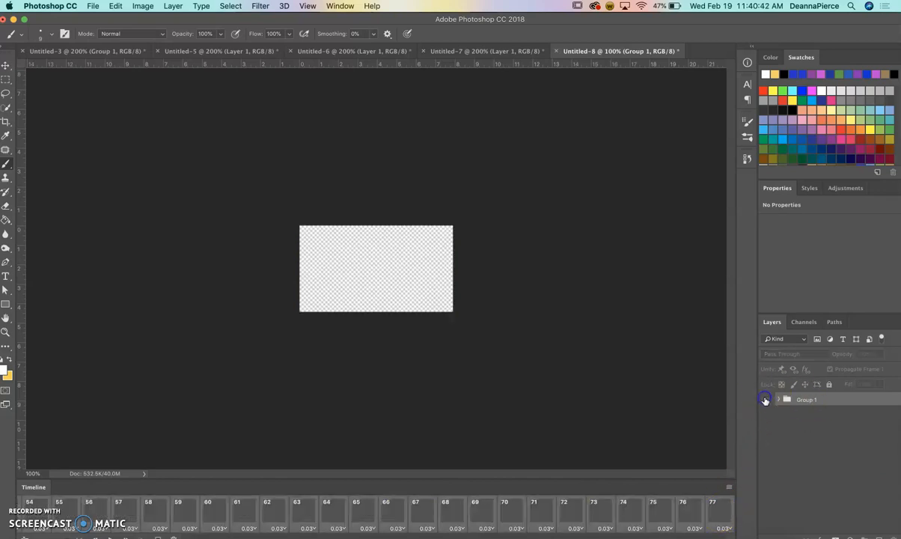
pyautogui.click(765, 399)
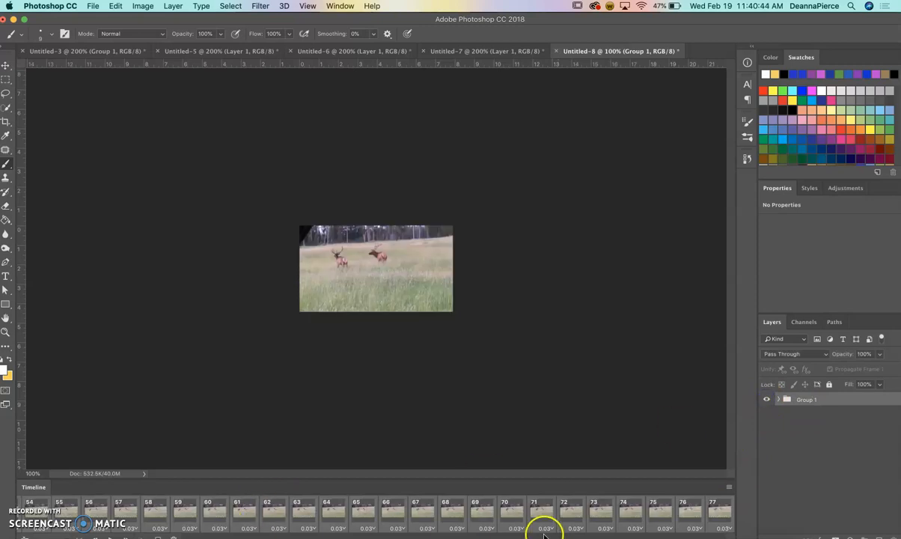
pyautogui.click(371, 440)
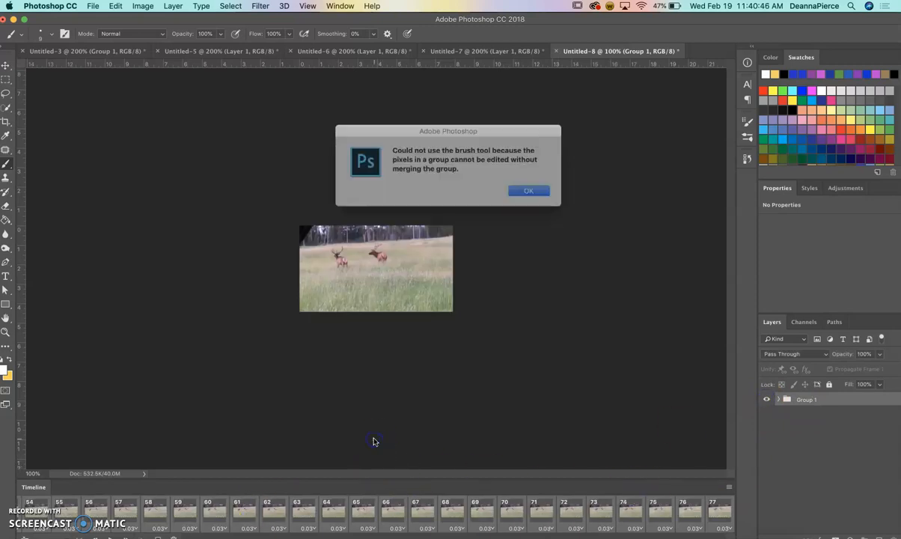
pyautogui.click(529, 191)
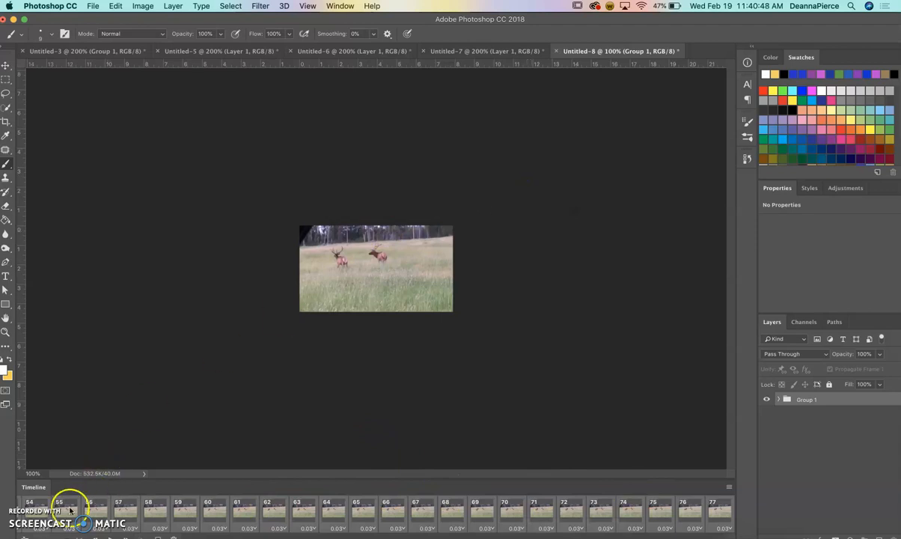
# Check the elk footage in the animation by viewing frames 77 and 50
pyautogui.click(36, 506)
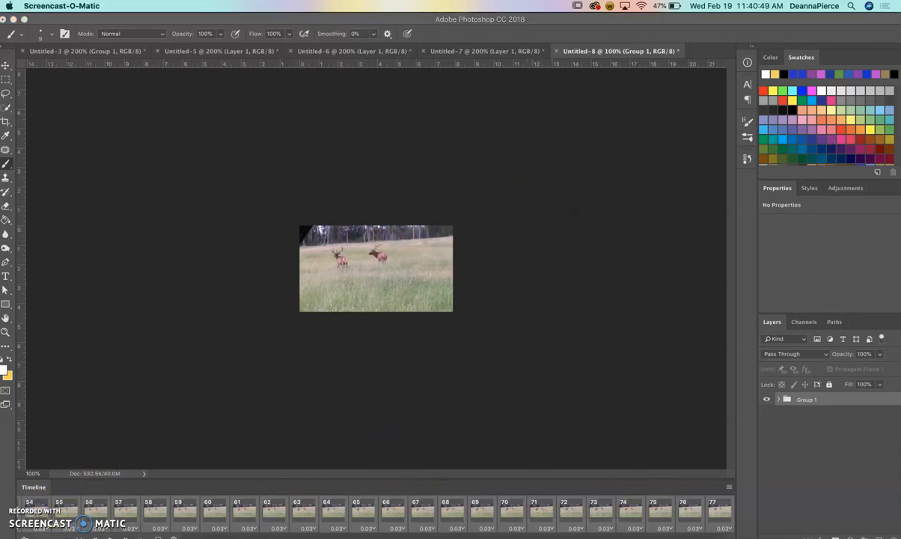
pyautogui.click(722, 515)
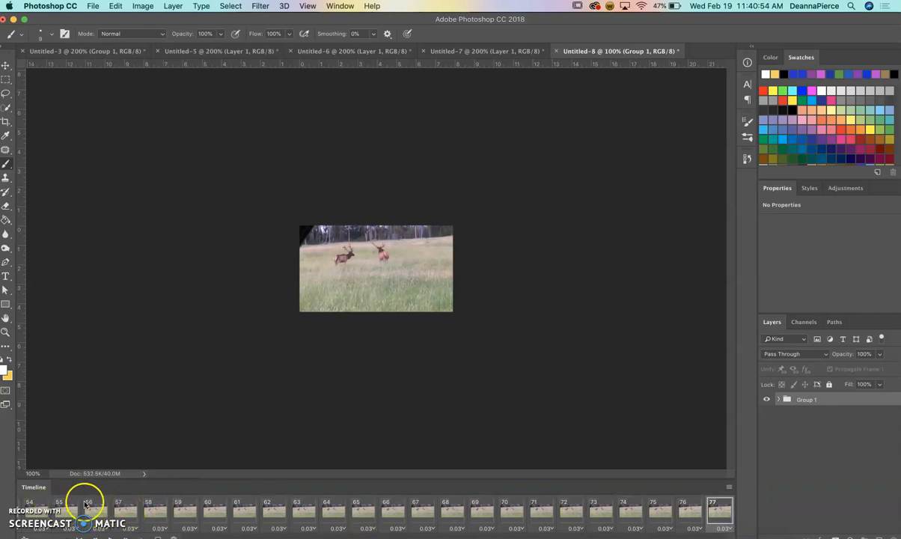
pyautogui.hscroll(-5, 137, 515)
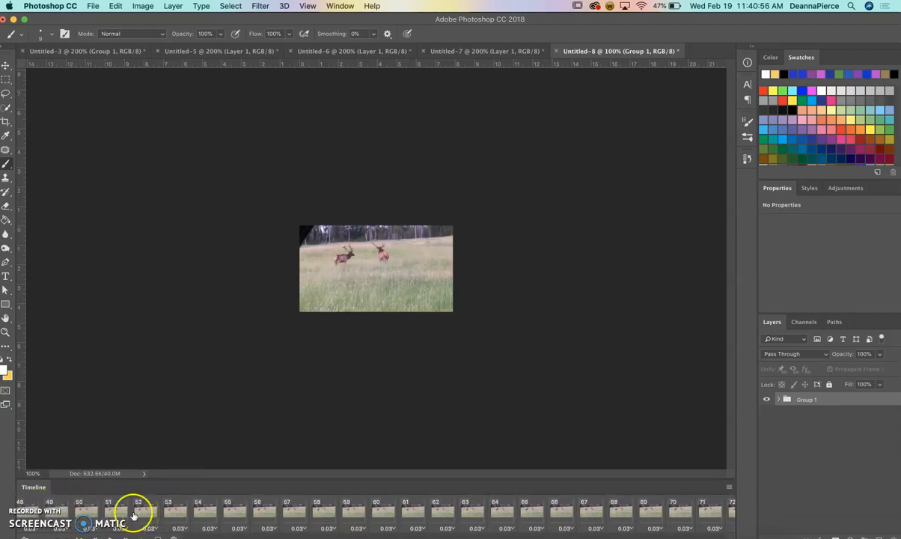
pyautogui.click(95, 513)
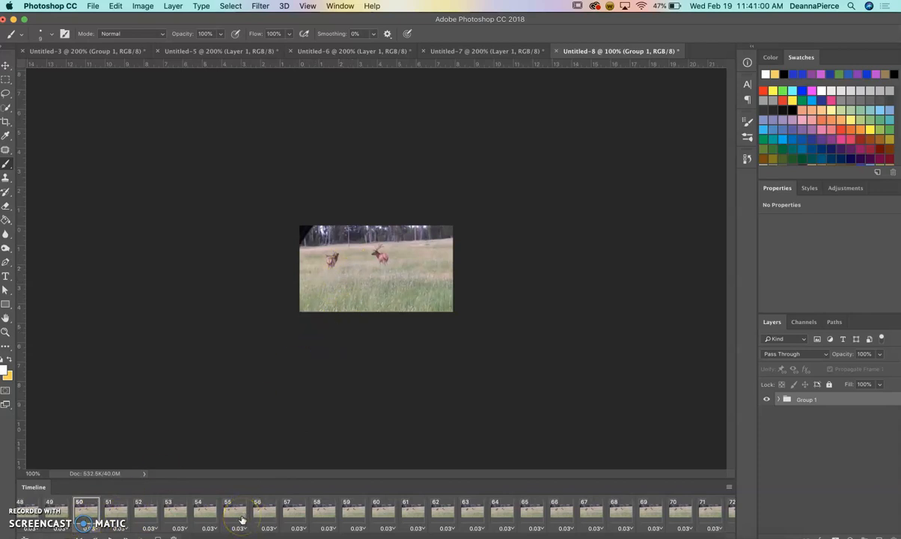
pyautogui.hscroll(5, 620, 509)
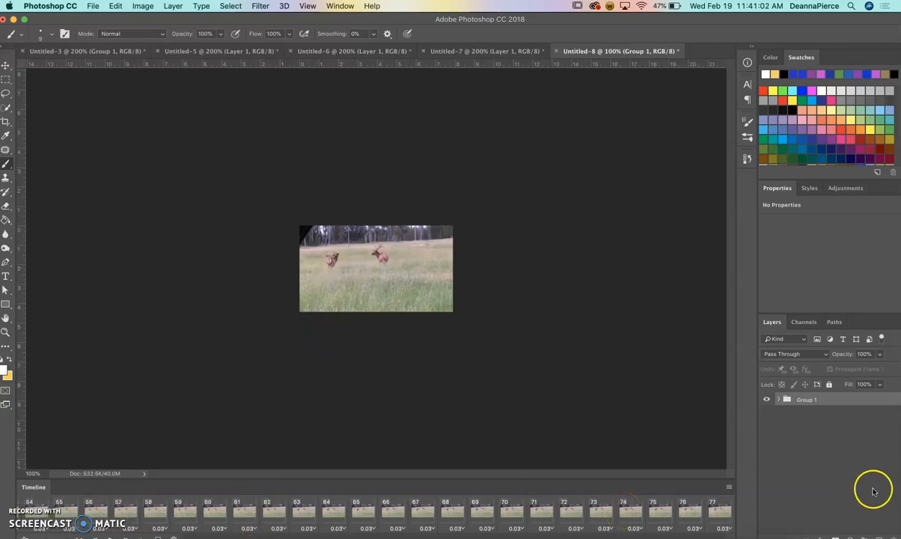
# Select animation frames 50 through 77 and delete them from the timeline
pyautogui.keyDown('shift'); pyautogui.click(722, 513); pyautogui.keyUp('shift')
pyautogui.click(446, 534)
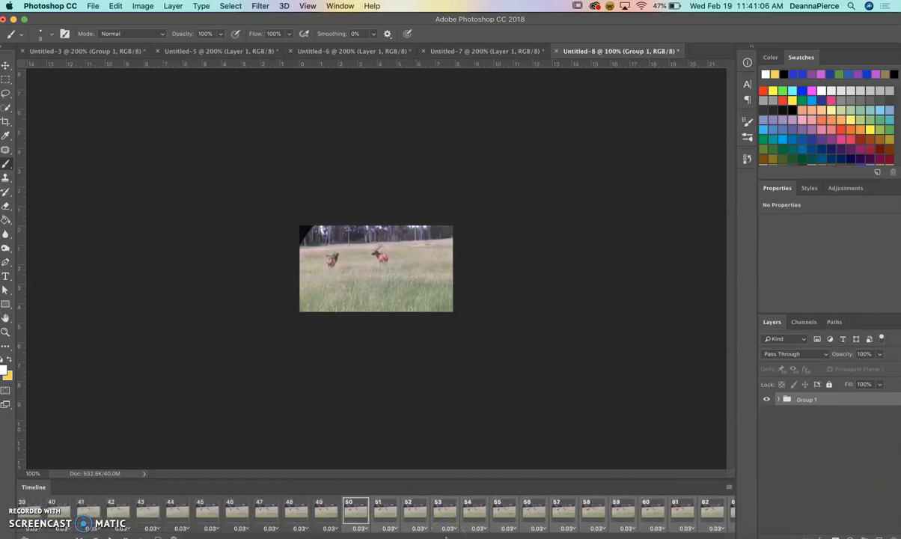
pyautogui.hscroll(6, 447, 537)
pyautogui.hscroll(-10, 447, 537)
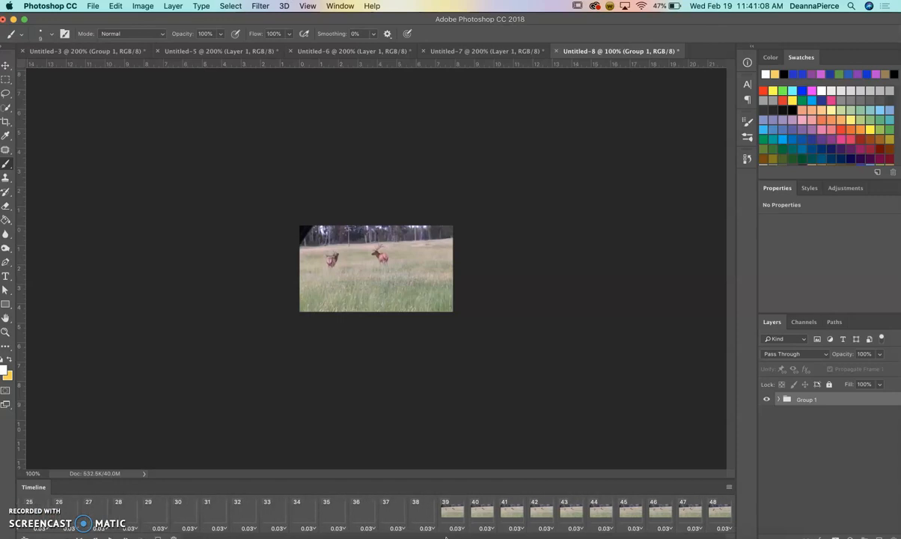
pyautogui.hscroll(10, 634, 522)
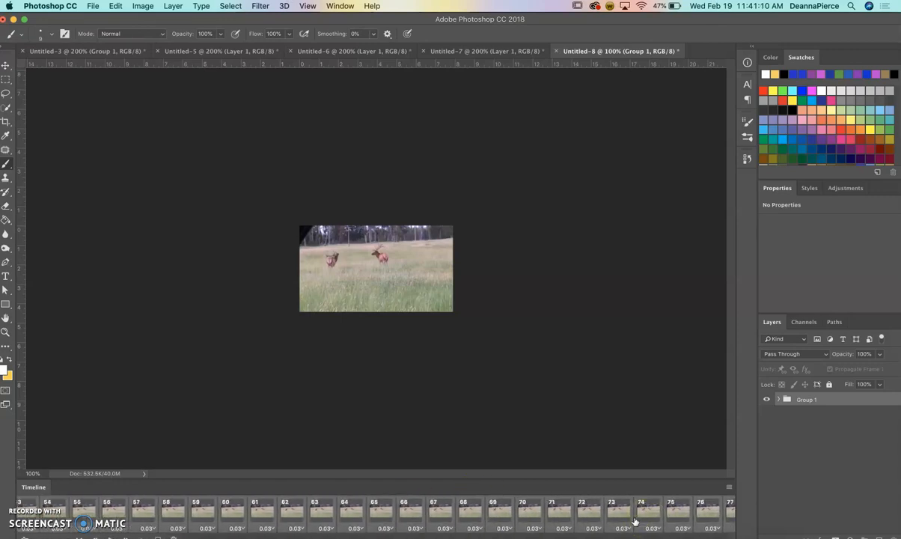
pyautogui.click(173, 536)
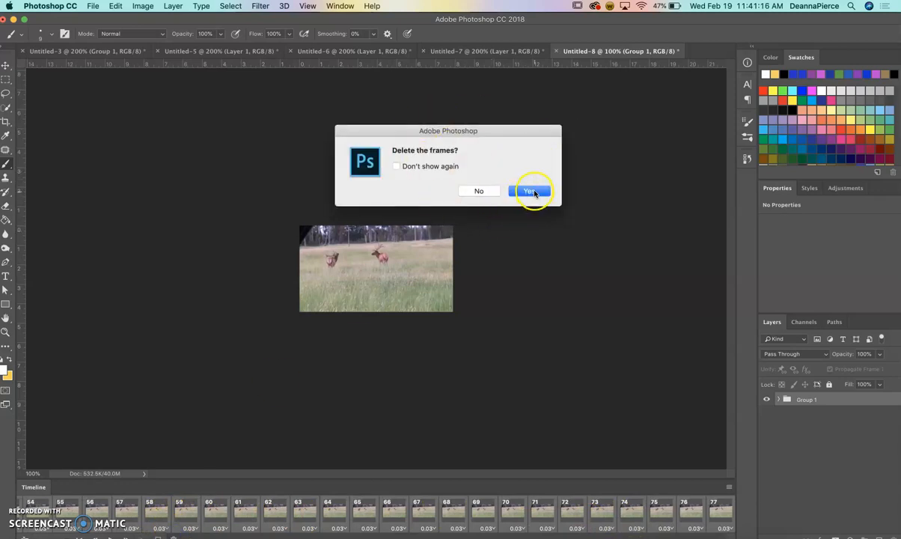
pyautogui.click(531, 192)
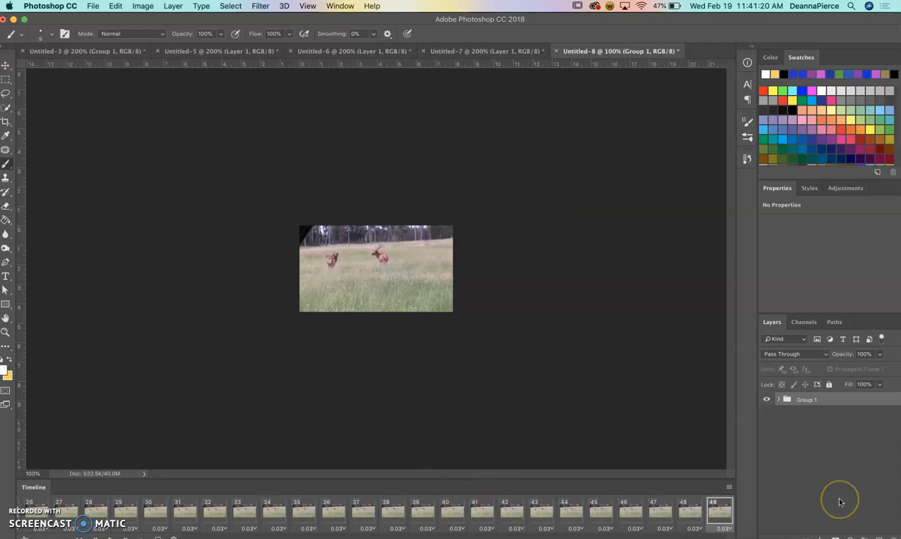
# On frame 1, add a new layer above Group 1 and brush a white looping scribble around the elk, about 7 by 4 inches
pyautogui.hscroll(-10, 616, 516)
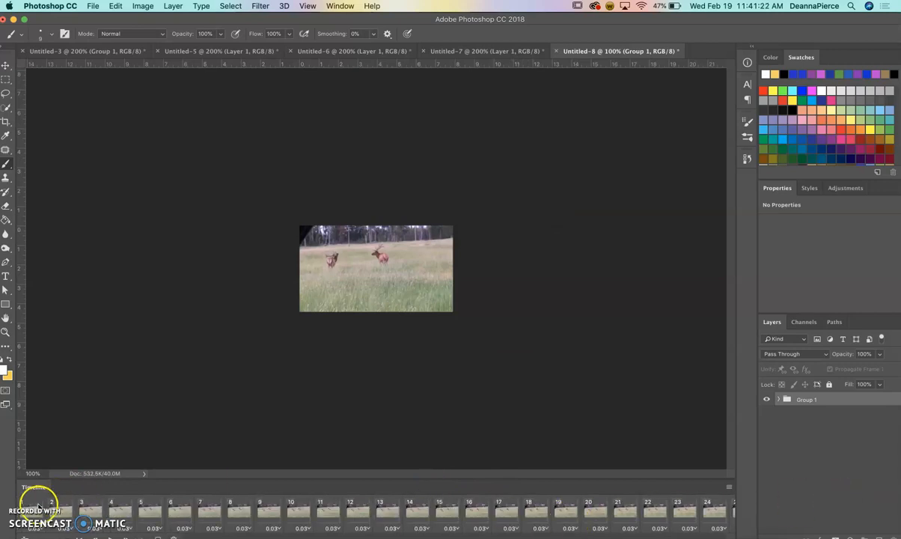
pyautogui.click(39, 503)
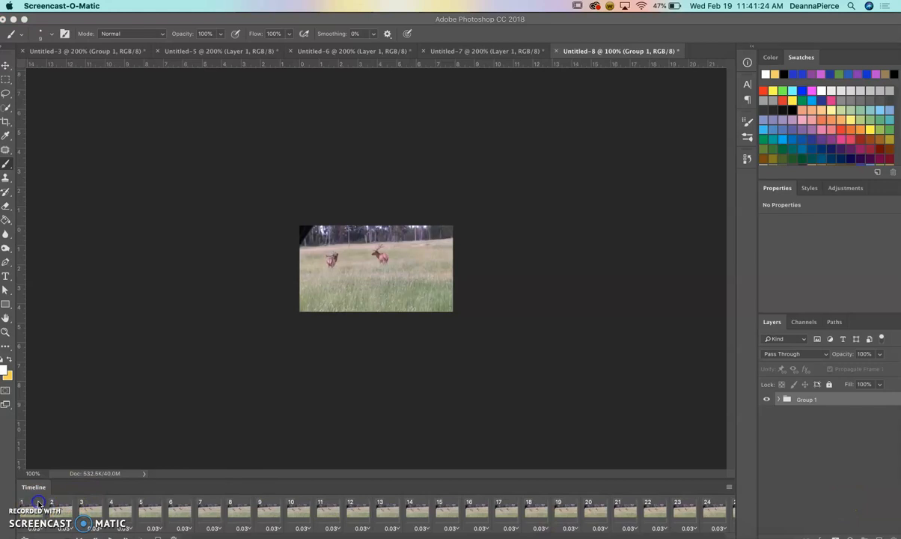
pyautogui.click(36, 528)
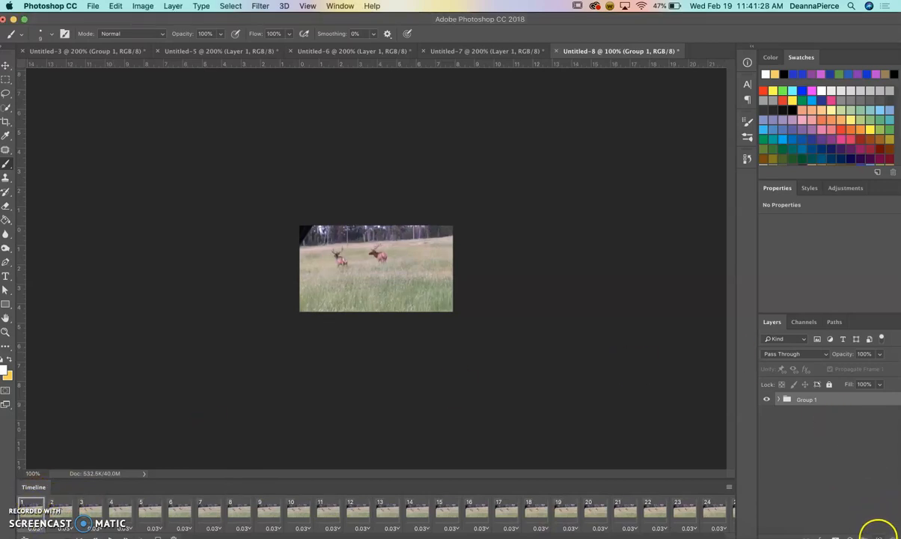
pyautogui.click(879, 536)
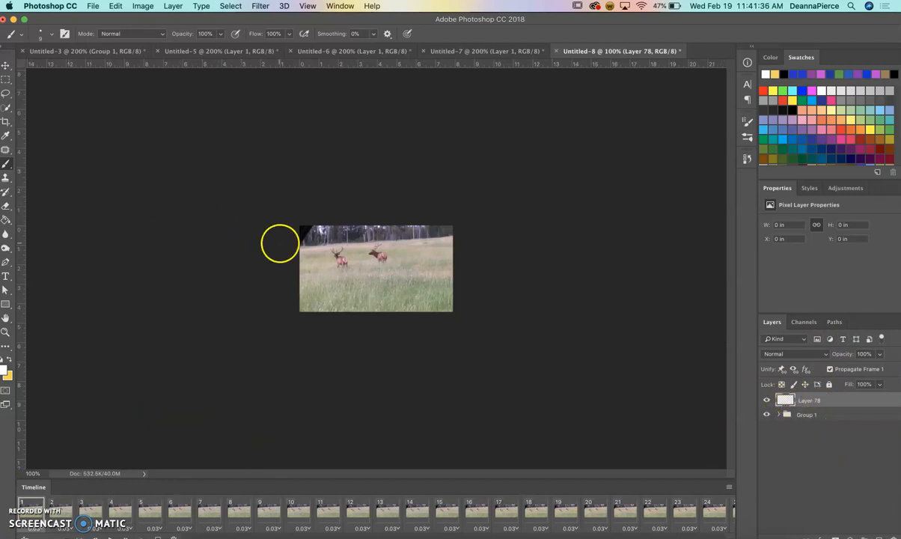
pyautogui.click(336, 279)
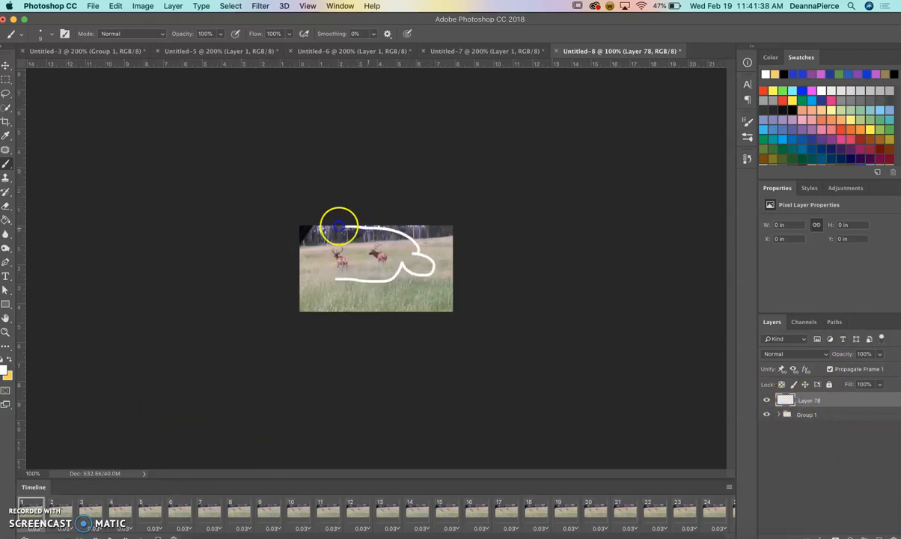
# On frame 2, add another new layer and brush a different white looping scribble around the elk, about 7.6 by 3.6 inches
pyautogui.click(67, 506)
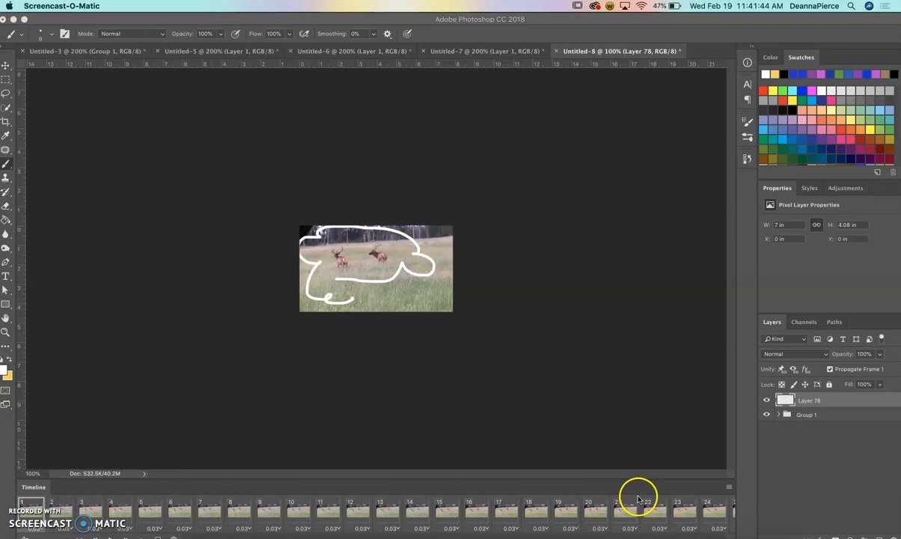
pyautogui.click(66, 507)
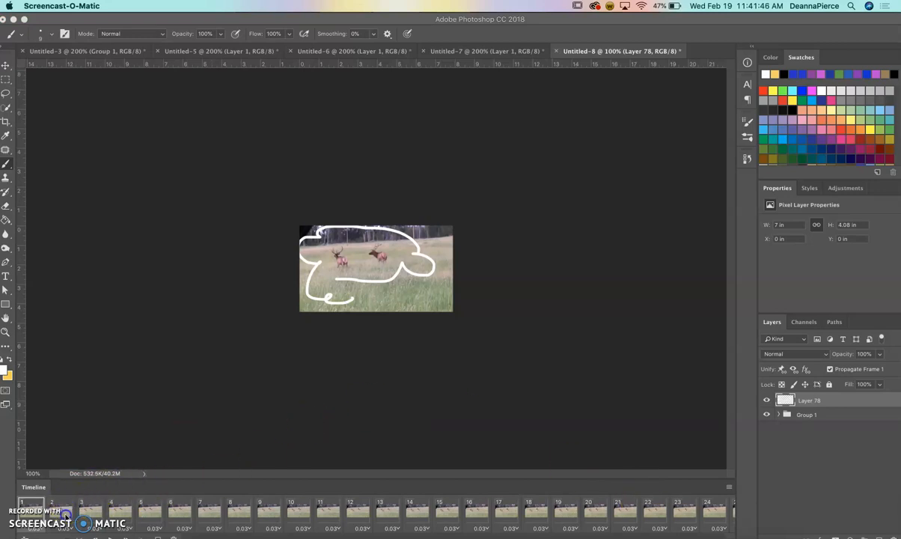
pyautogui.click(59, 529)
pyautogui.click(130, 385)
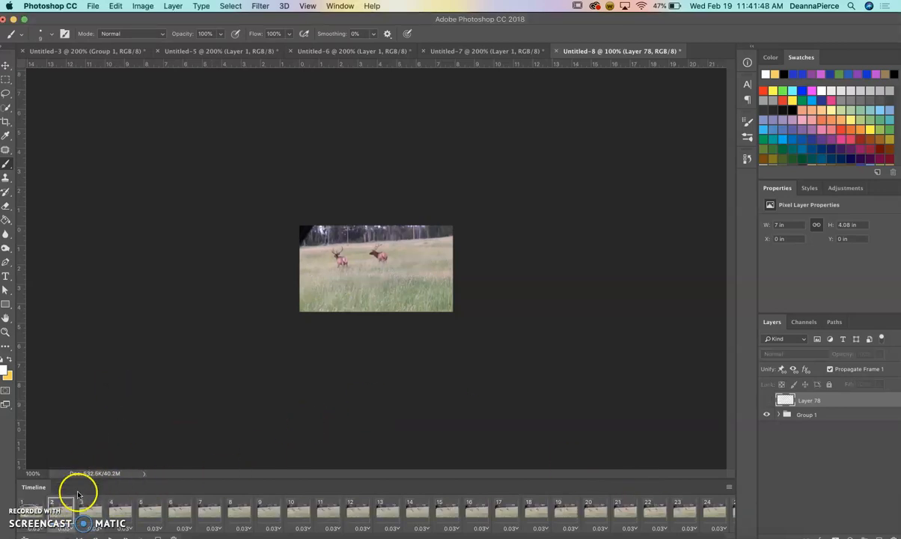
pyautogui.click(880, 536)
pyautogui.moveTo(372, 283)
pyautogui.mouseDown()
pyautogui.moveTo(410, 293)
pyautogui.moveTo(443, 260)
pyautogui.moveTo(366, 238)
pyautogui.moveTo(323, 257)
pyautogui.mouseUp()
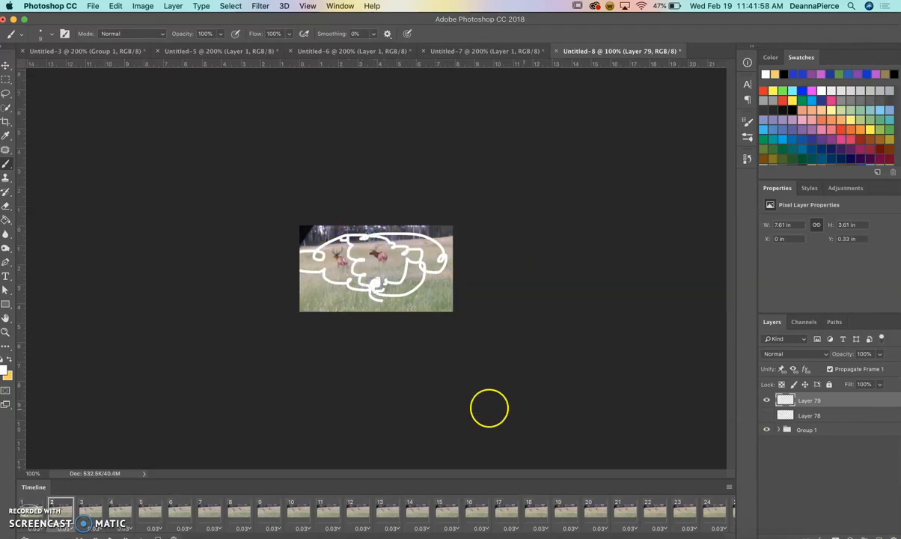
# Select frame 3 and add a new empty layer above the two scribble layers
pyautogui.click(88, 513)
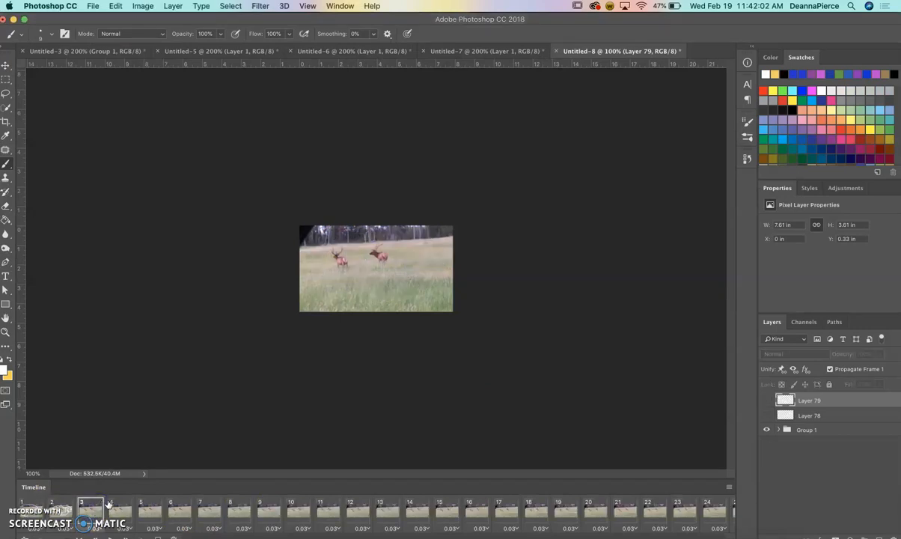
pyautogui.click(879, 535)
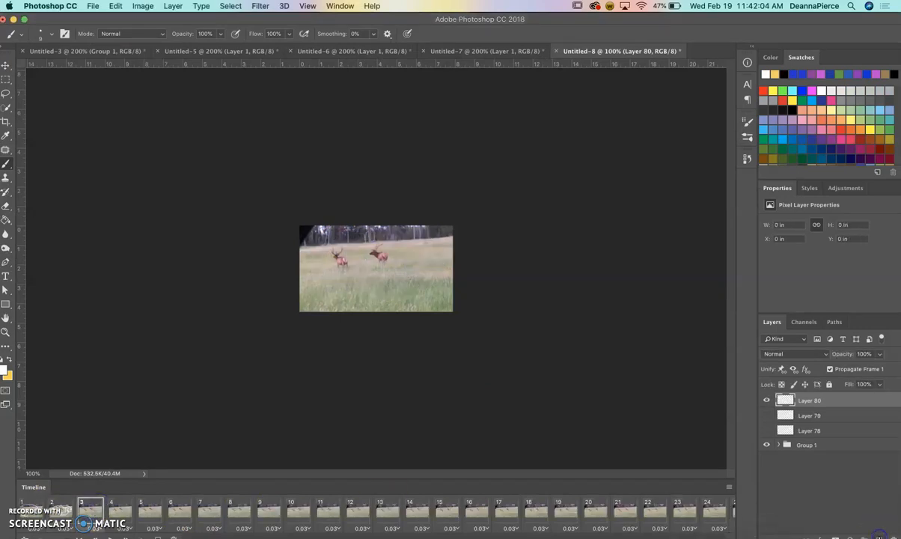